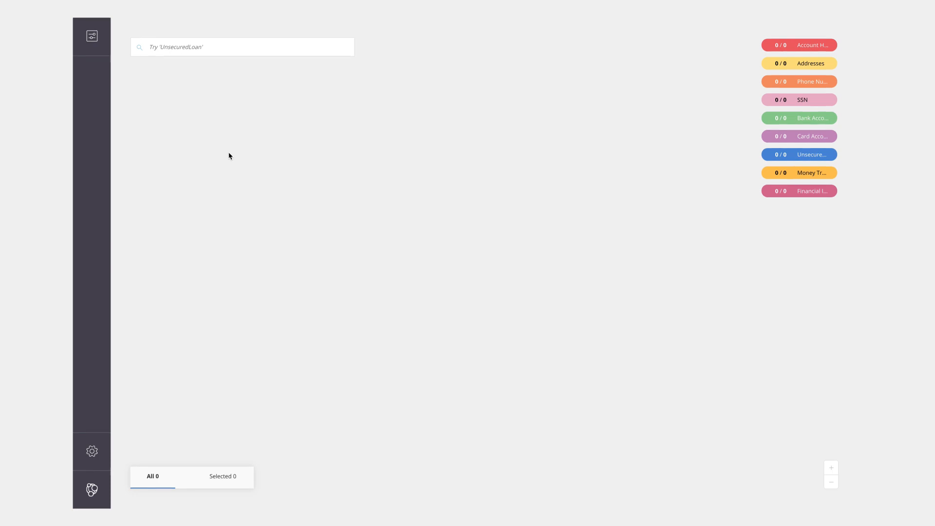
Step: Review the perspective list without switching, then show the Account Holder category's properties and fullName caption
{"action": "left_click", "coordinate": [91, 35]}
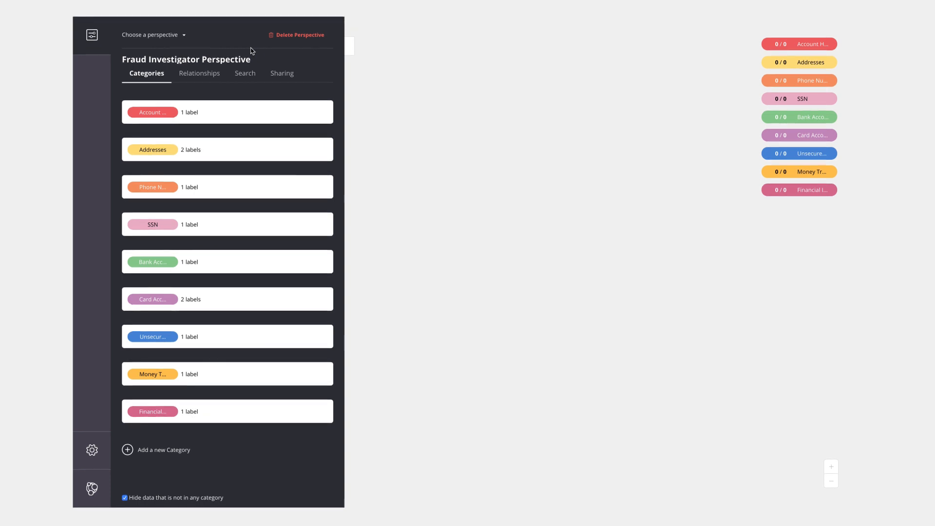
{"action": "left_click", "coordinate": [185, 34]}
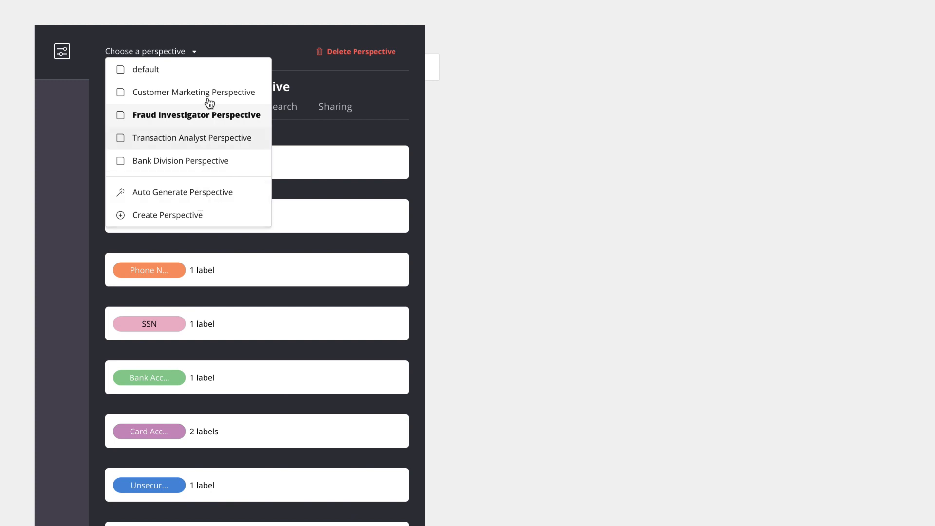
{"action": "left_click", "coordinate": [215, 53]}
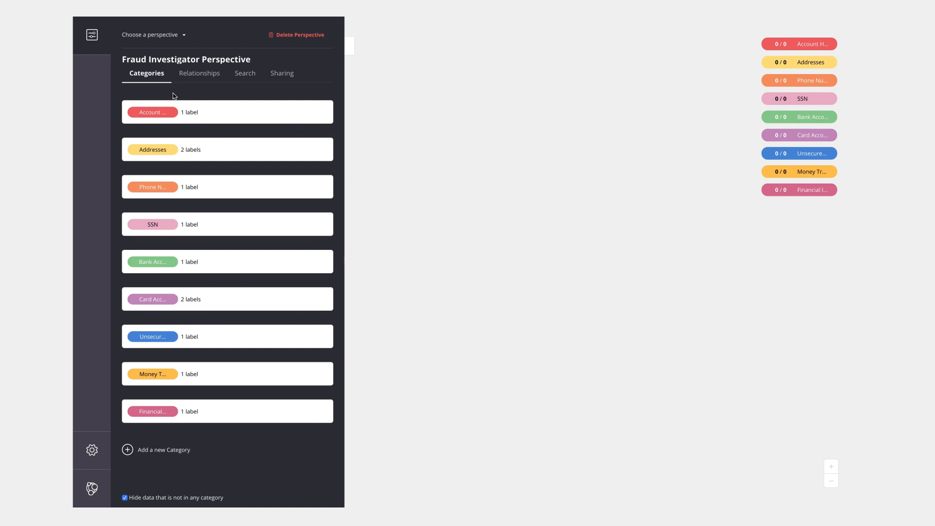
{"action": "left_click", "coordinate": [214, 114]}
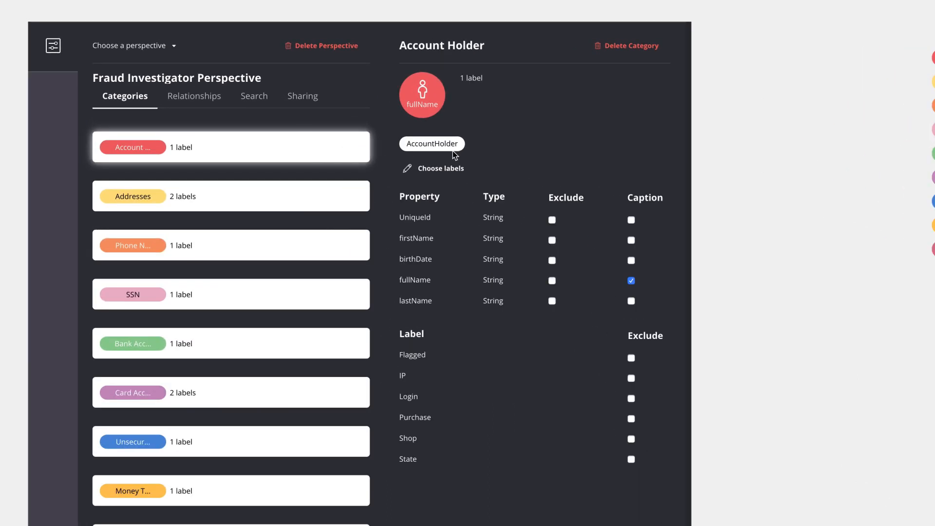
Step: Show the Addresses category with its Address and DeliveryAddress labels and streetAddress caption
{"action": "left_click", "coordinate": [313, 207]}
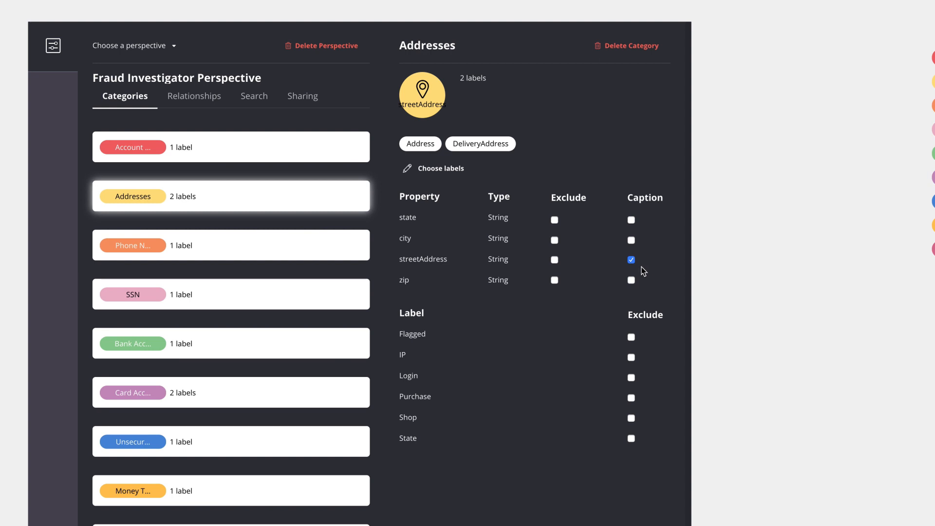
{"action": "left_click", "coordinate": [427, 87]}
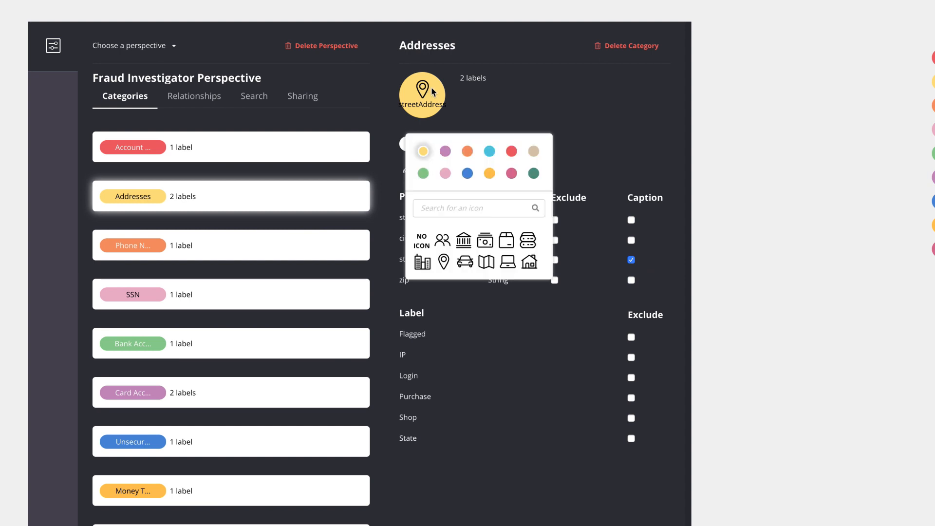
{"action": "left_click", "coordinate": [458, 210]}
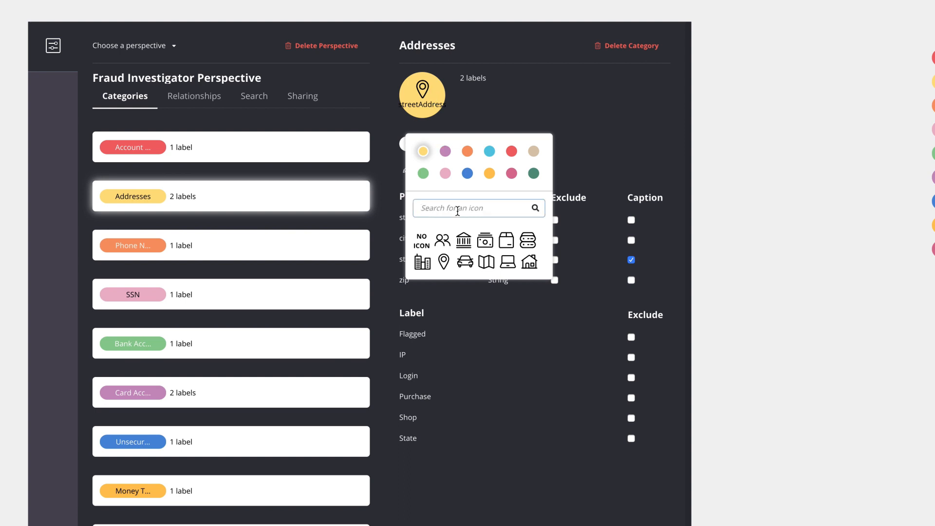
{"action": "type", "text": "location"}
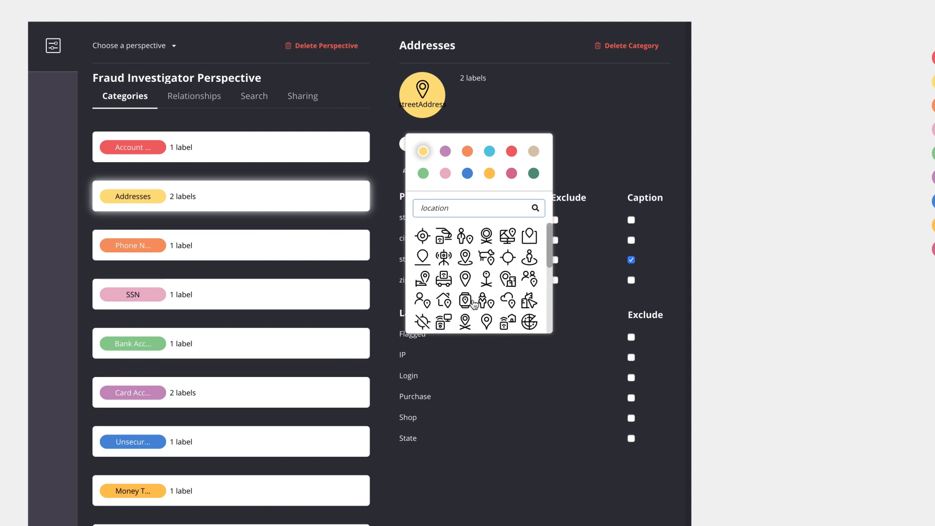
{"action": "scroll", "coordinate": [474, 304], "scroll_direction": "down", "scroll_amount": 4}
{"action": "scroll", "coordinate": [474, 305], "scroll_direction": "down", "scroll_amount": 3}
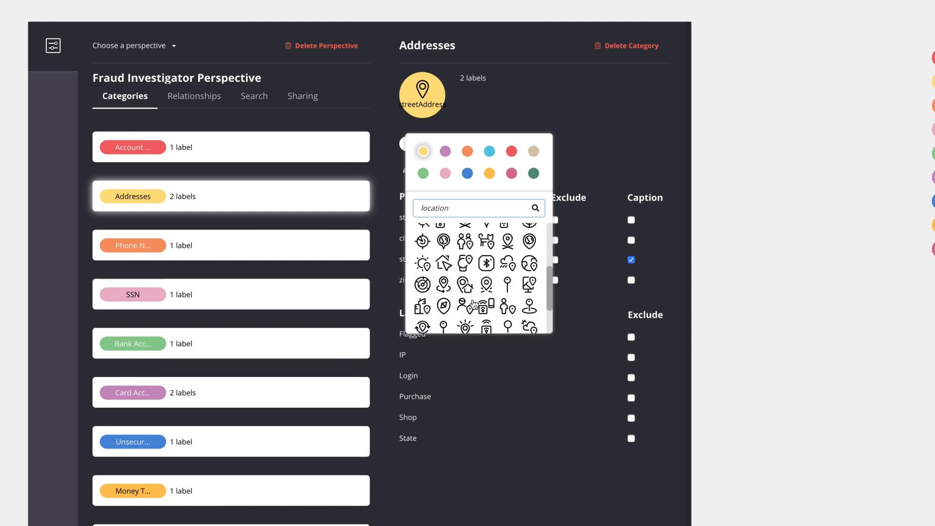
{"action": "left_click", "coordinate": [584, 129]}
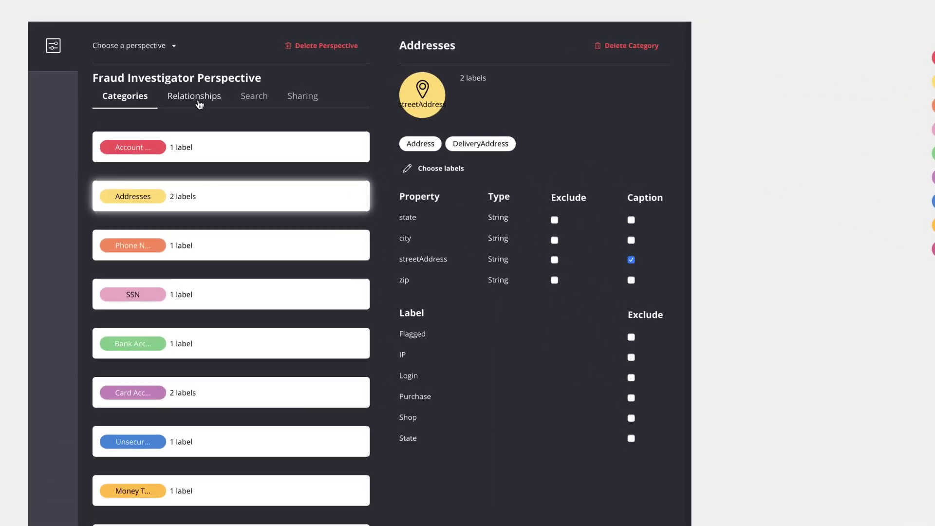
Step: Hide the HAS_SSN, FROM_IP and HAS_ADDRESS relationship types, then unhide them again
{"action": "left_click", "coordinate": [199, 73]}
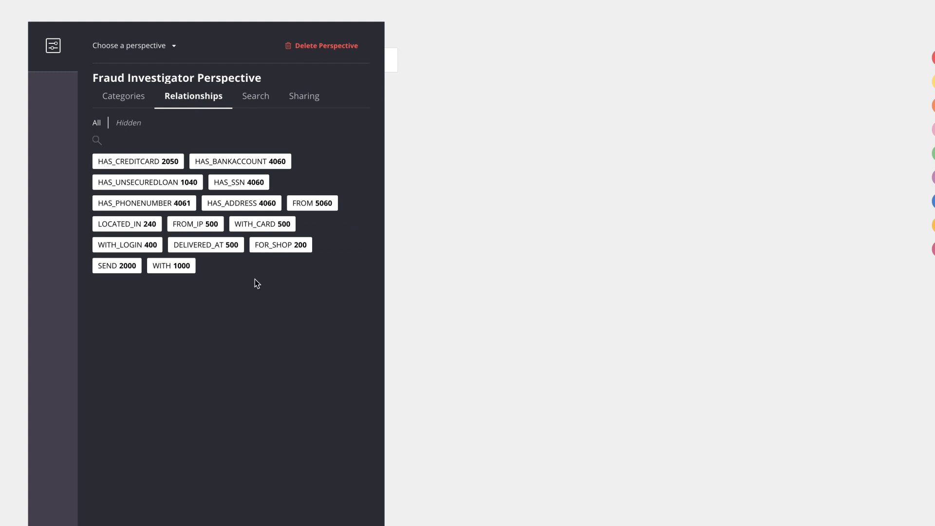
{"action": "left_click", "coordinate": [241, 182]}
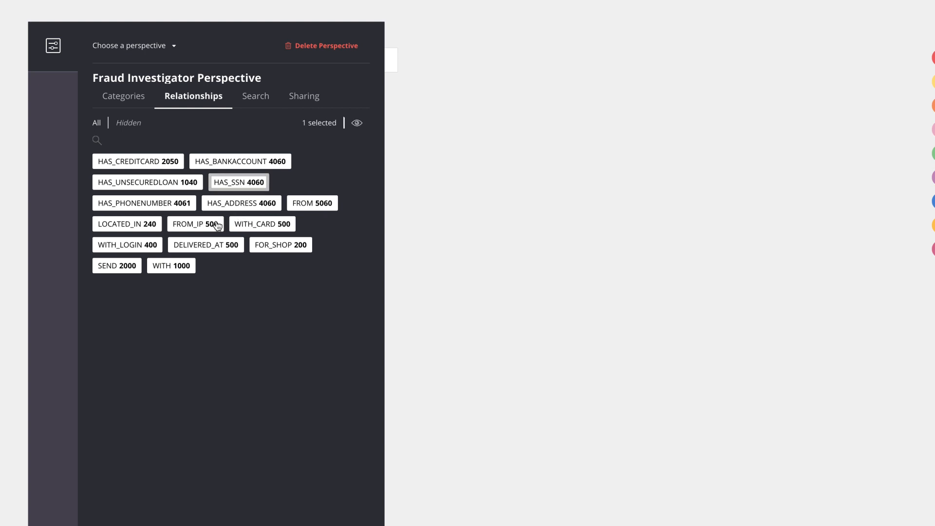
{"action": "left_click", "coordinate": [194, 224]}
{"action": "left_click", "coordinate": [237, 203]}
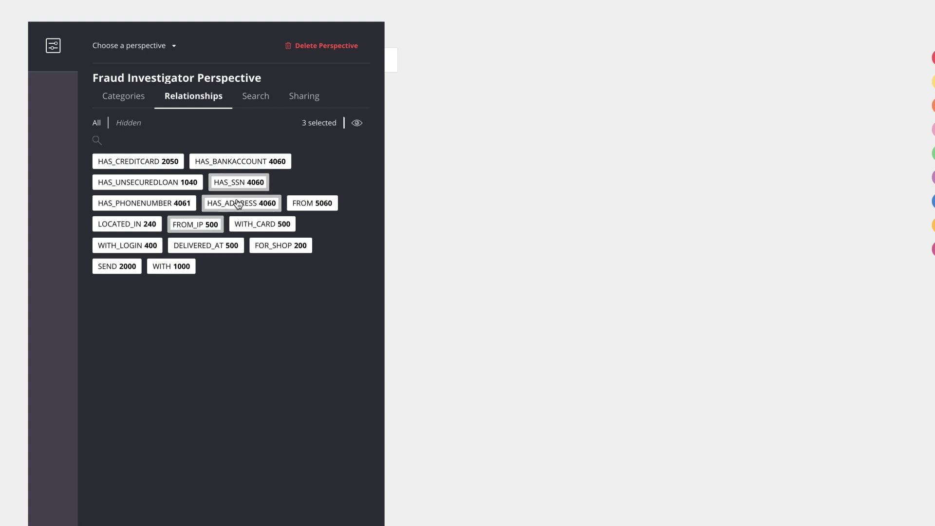
{"action": "left_click", "coordinate": [357, 123]}
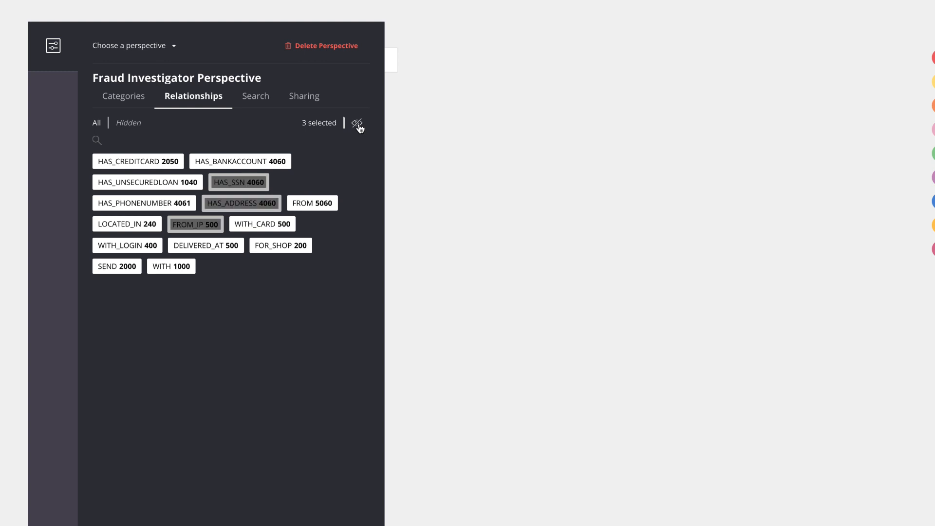
{"action": "left_click", "coordinate": [359, 125]}
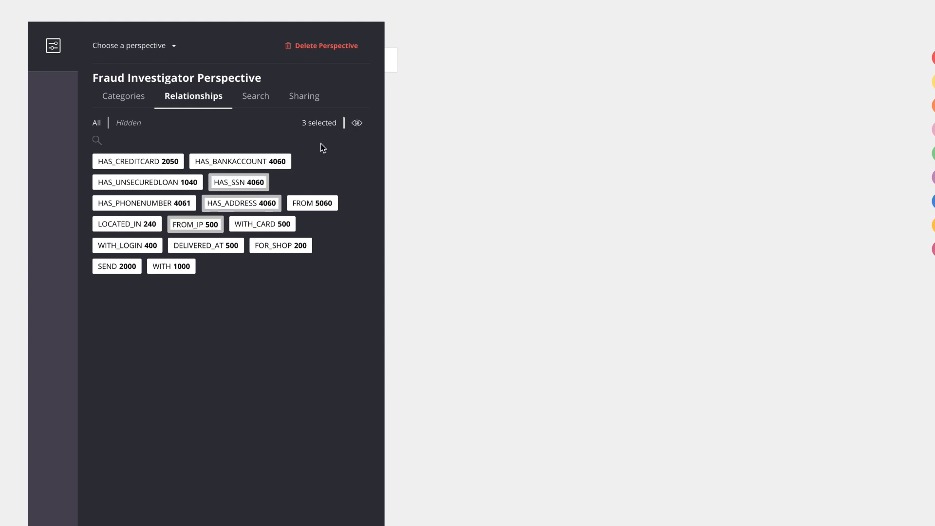
Step: Show the saved searches like High risk individuals and Schema, then the admin and Fraud Investigators sharing roles
{"action": "left_click", "coordinate": [255, 99]}
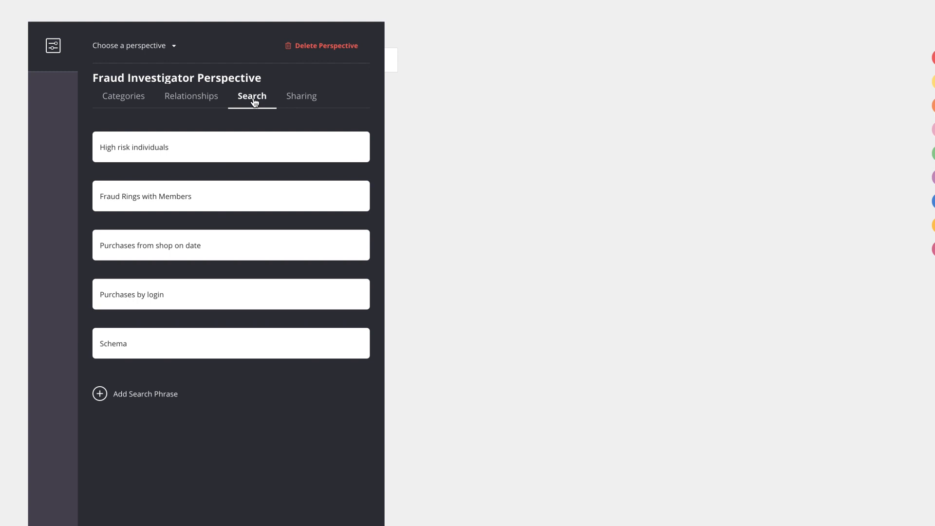
{"action": "left_click", "coordinate": [294, 100]}
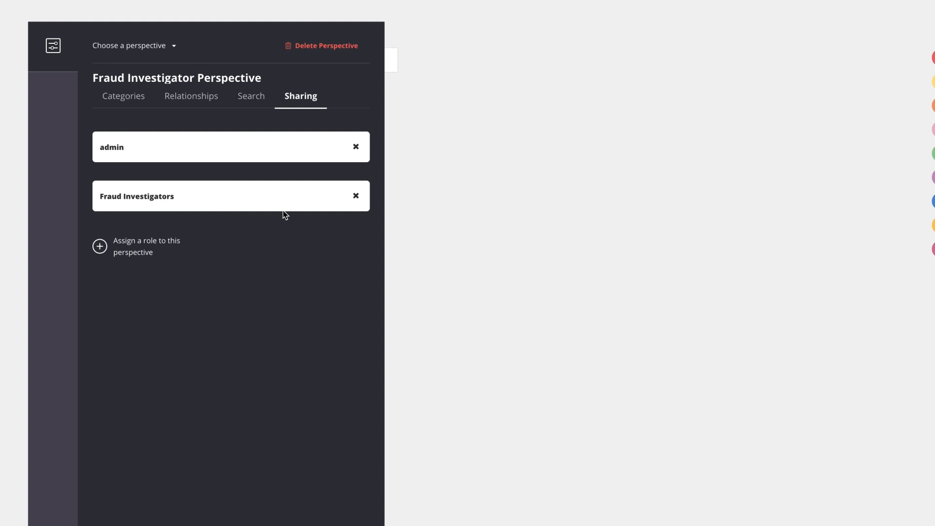
Step: Dismiss the perspective settings to return to the empty graph canvas
{"action": "left_click", "coordinate": [441, 156]}
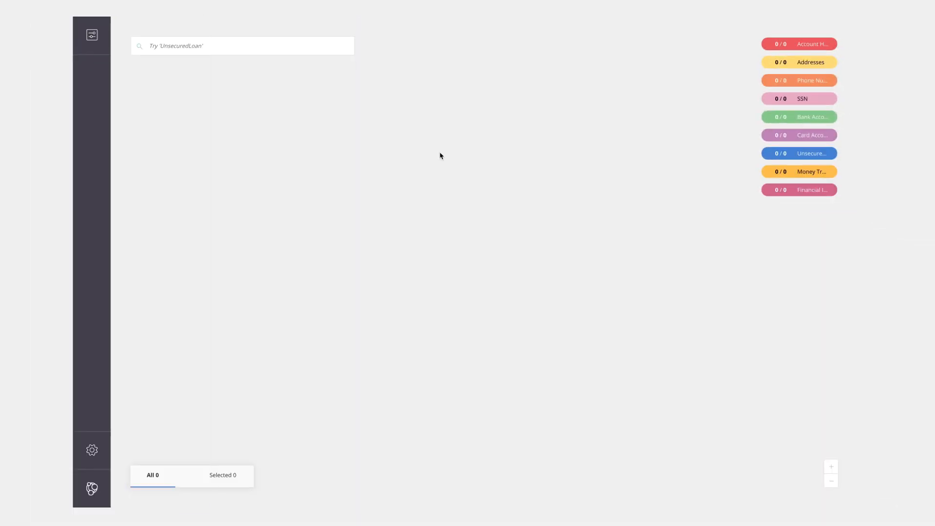